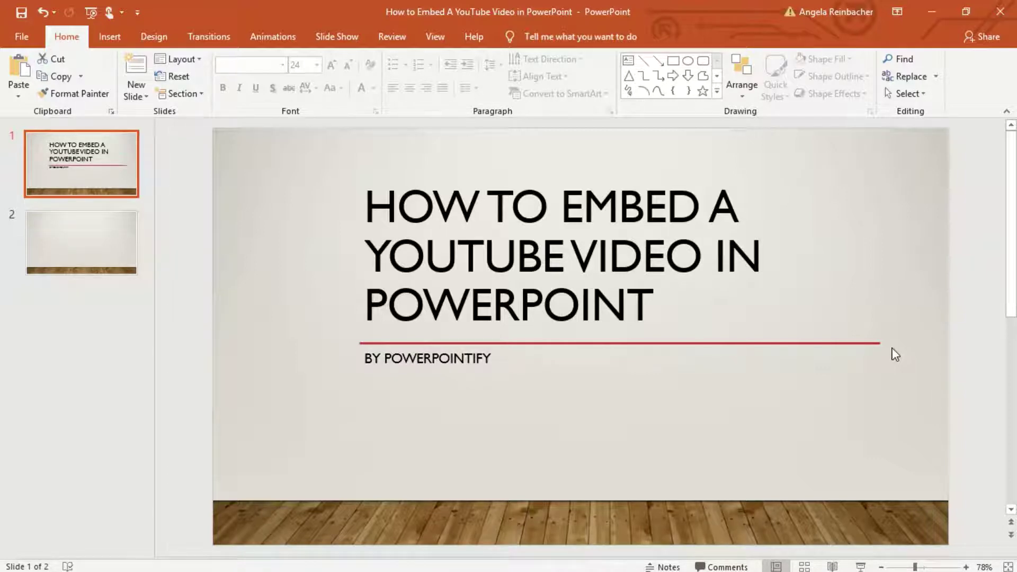
- On slide 2, search YouTube for 'powerpointify' through the Online Video dialog
{"action": "left_click", "coordinate": [112, 255]}
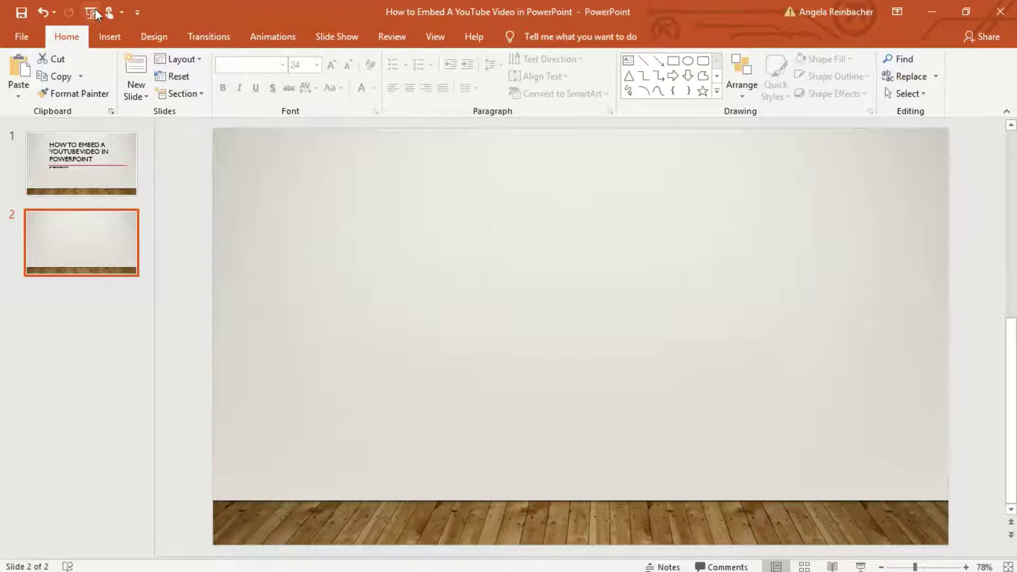
{"action": "left_click", "coordinate": [110, 37]}
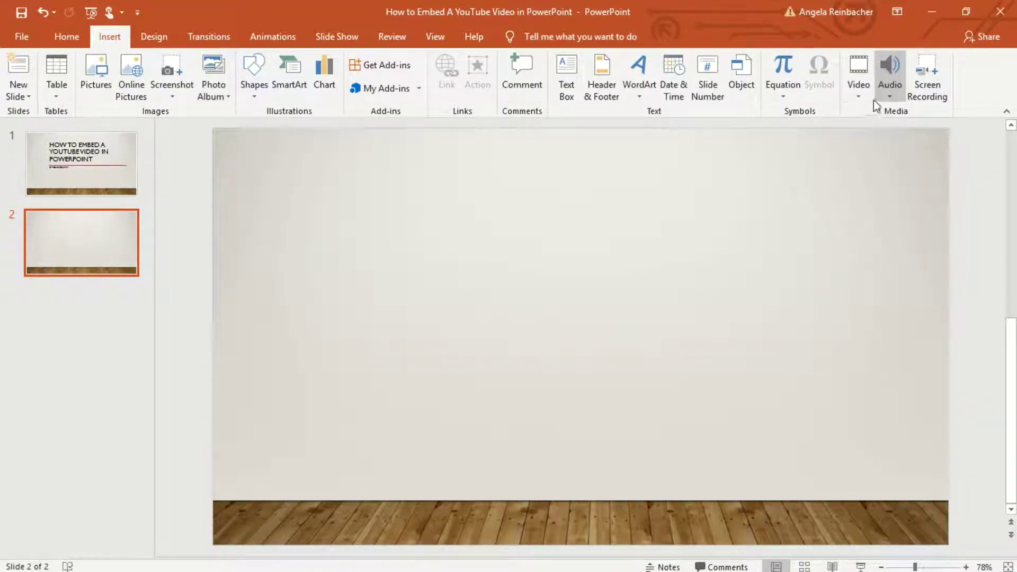
{"action": "left_click", "coordinate": [861, 96]}
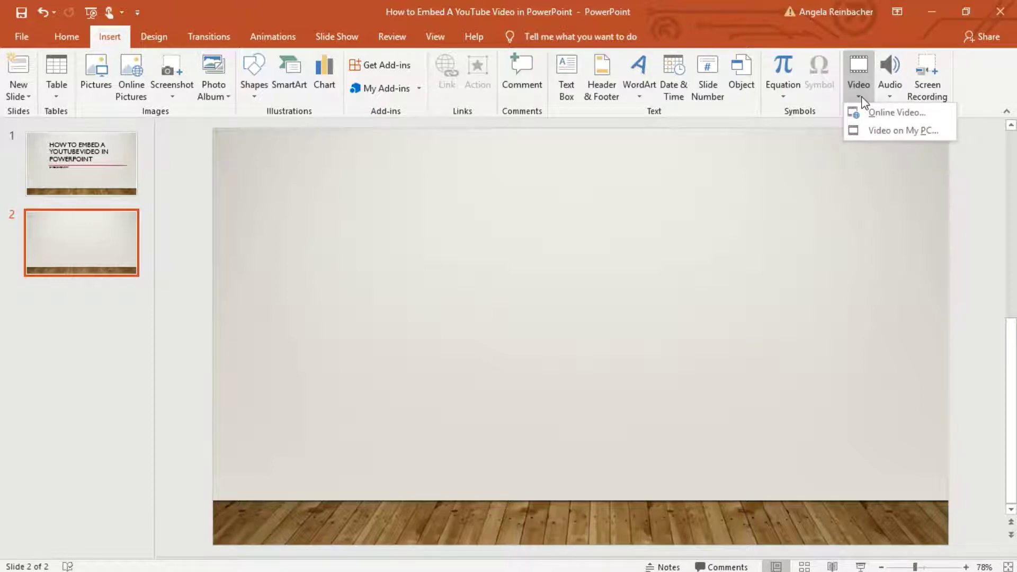
{"action": "left_click", "coordinate": [877, 117]}
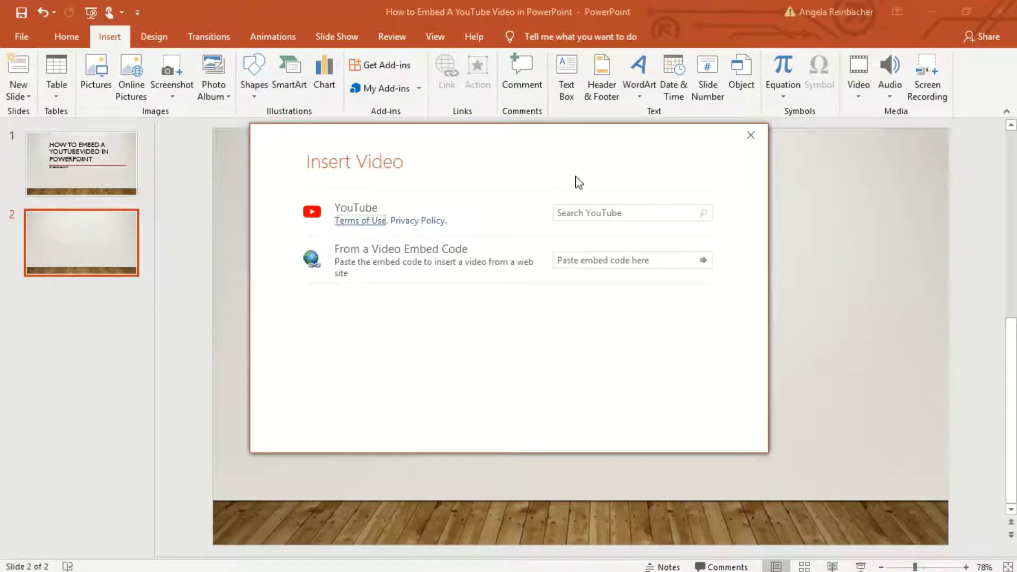
{"action": "left_click", "coordinate": [602, 213]}
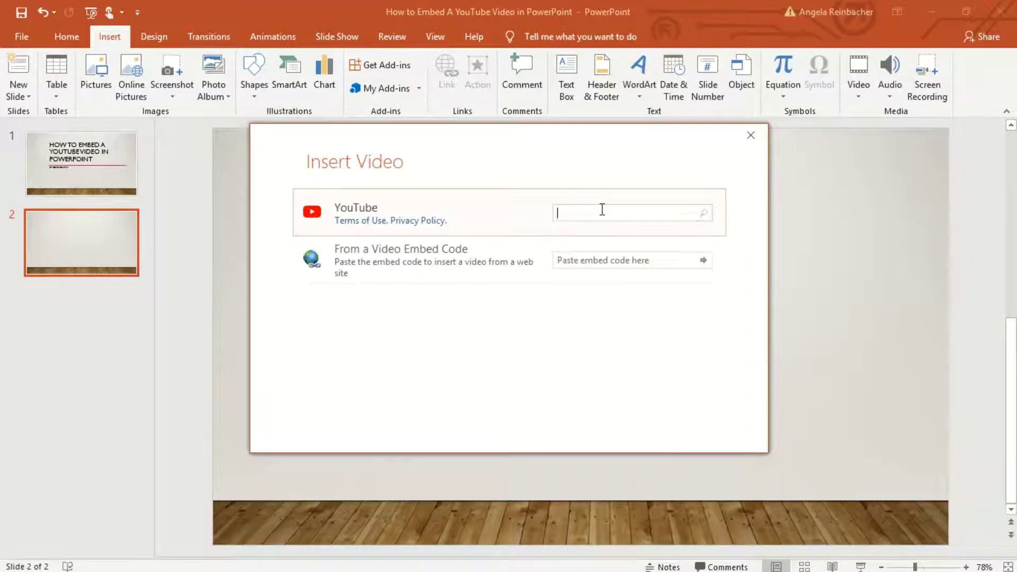
{"action": "type", "text": "powe"}
{"action": "key", "text": "BackSpace"}
{"action": "key", "text": "BackSpace"}
{"action": "key", "text": "BackSpace"}
{"action": "type", "text": "owerpointify"}
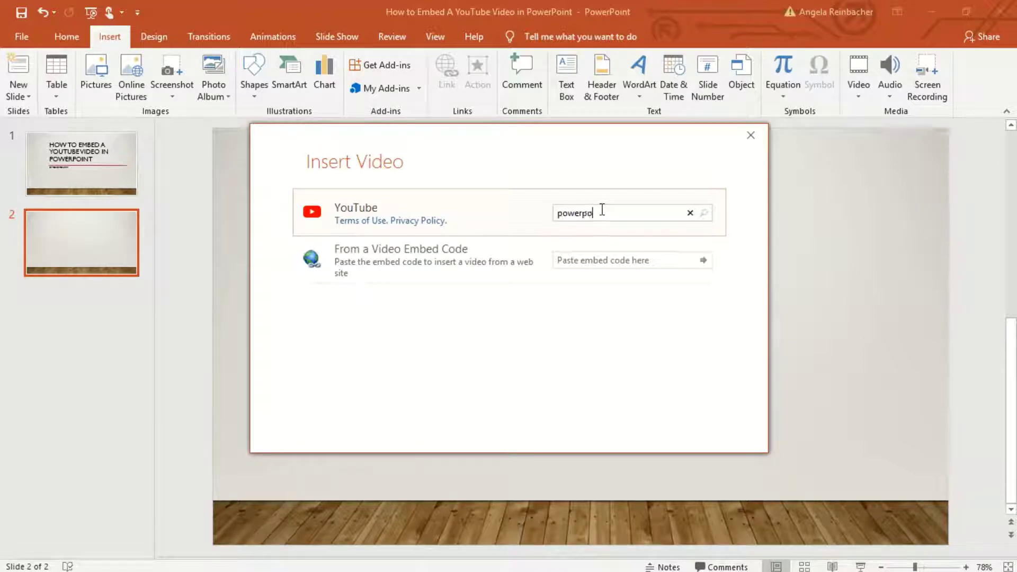
{"action": "key", "text": "Return"}
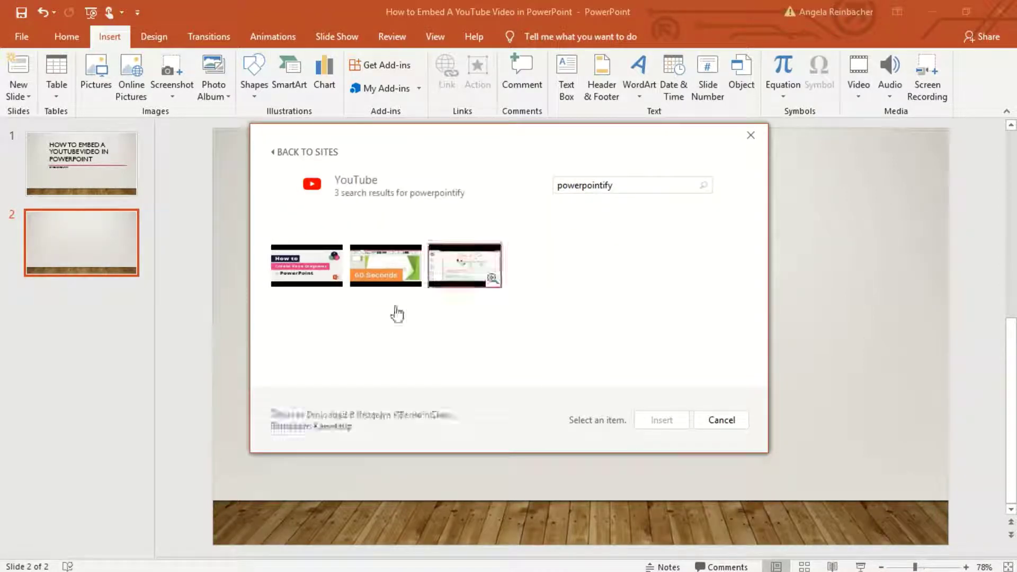
- Insert the Venn diagram video and enlarge it to about 6.88 by 3.87 inches near centre
{"action": "left_click", "coordinate": [305, 291]}
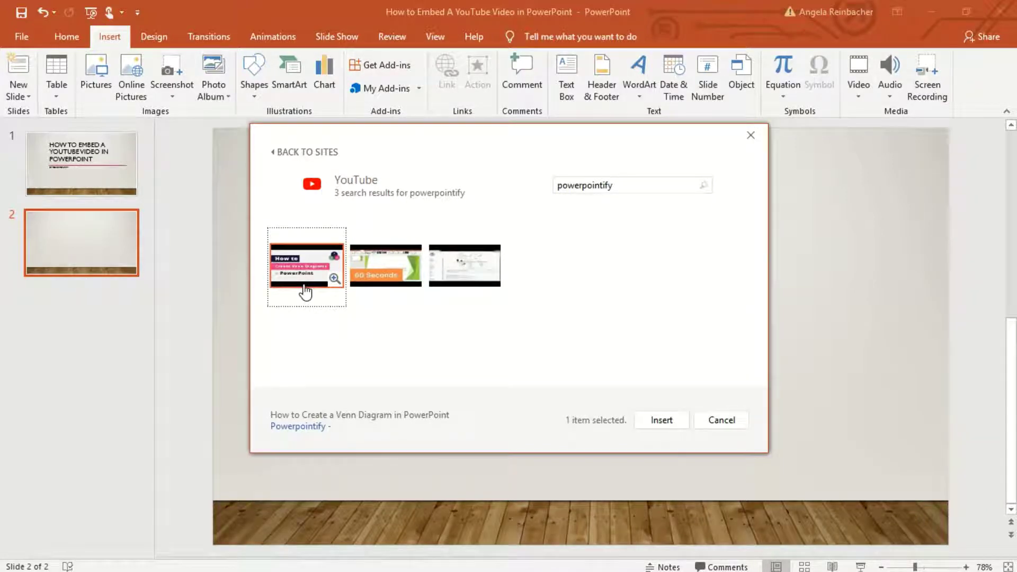
{"action": "left_click", "coordinate": [661, 419]}
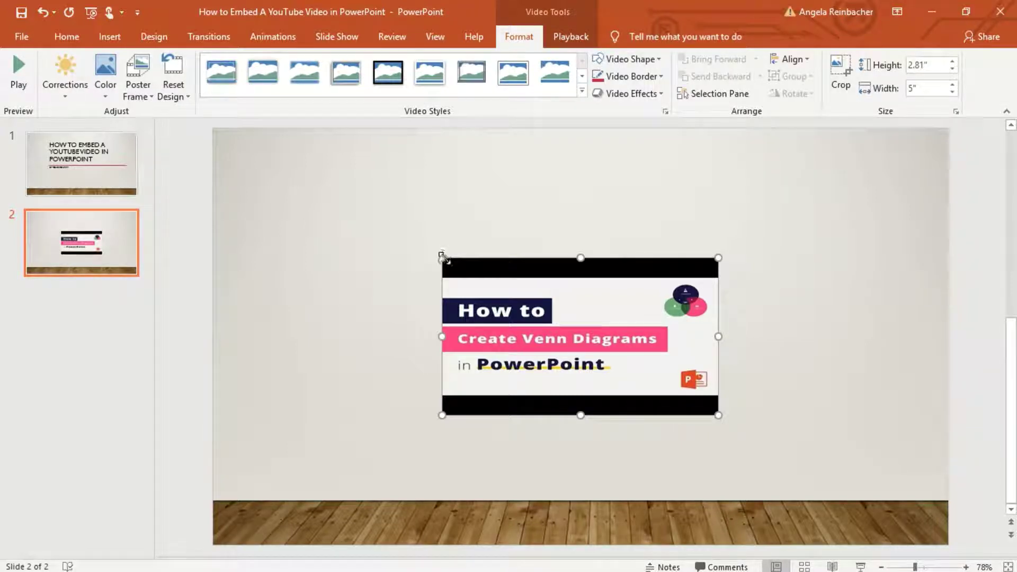
{"action": "left_click_drag", "start_coordinate": [442, 259], "coordinate": [347, 212]}
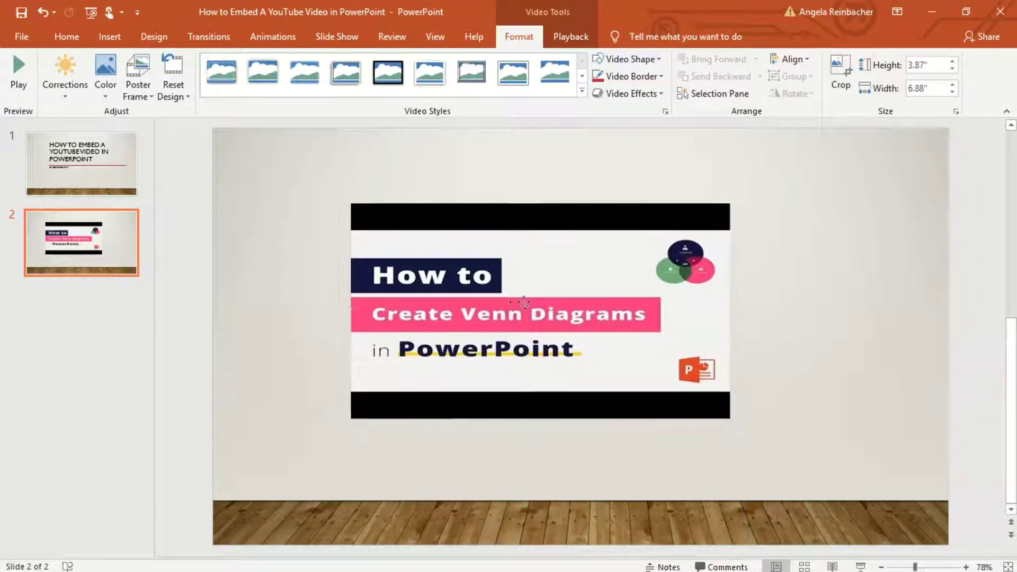
{"action": "left_click_drag", "start_coordinate": [505, 302], "coordinate": [556, 305]}
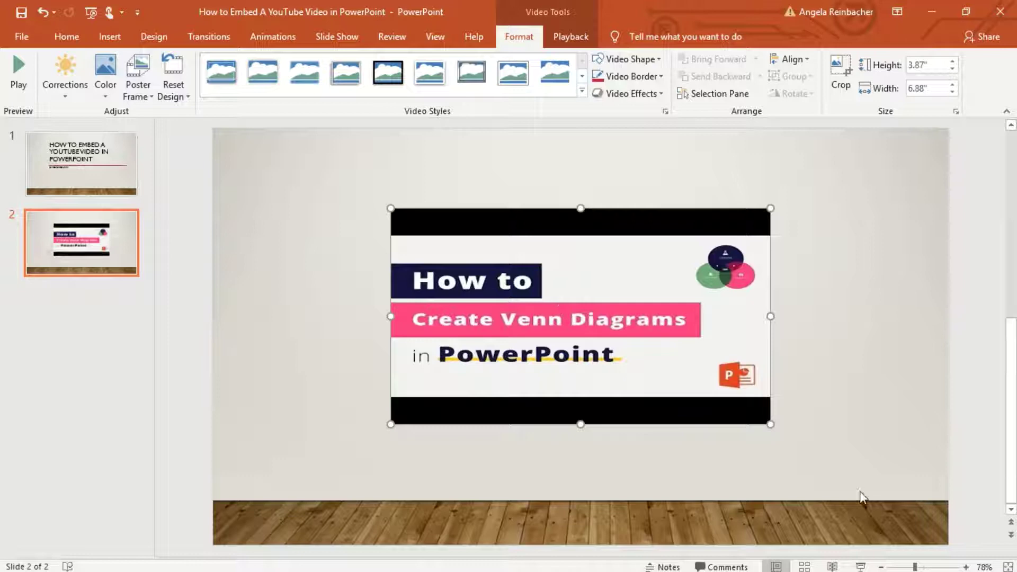
{"action": "left_click", "coordinate": [849, 447]}
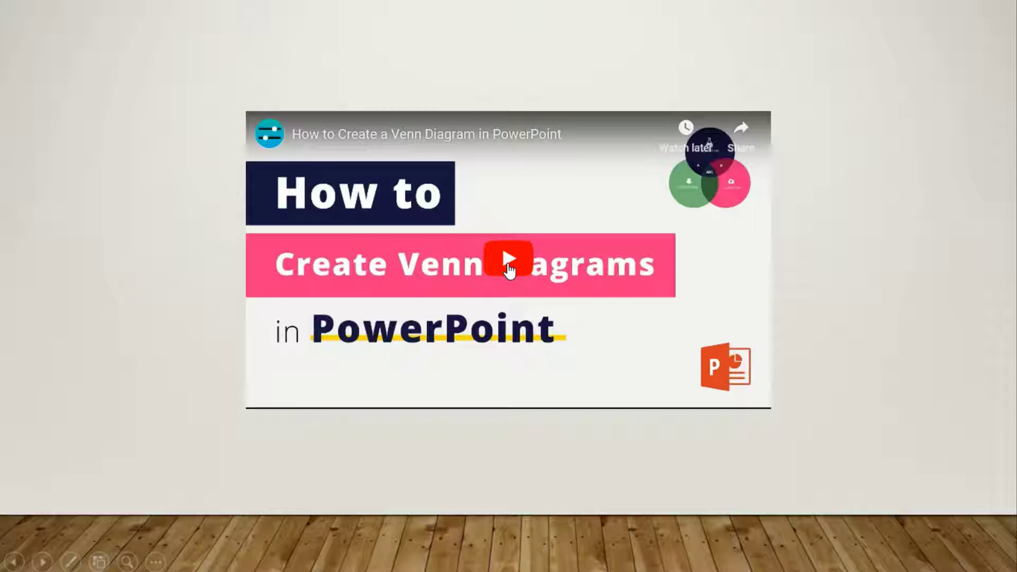
{"action": "left_click", "coordinate": [510, 269]}
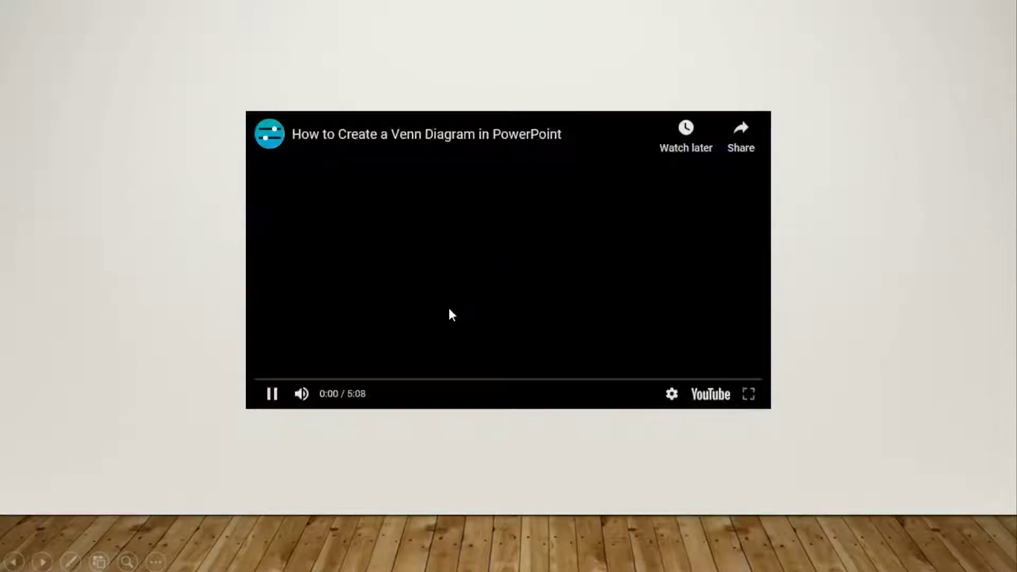
{"action": "left_click", "coordinate": [271, 397]}
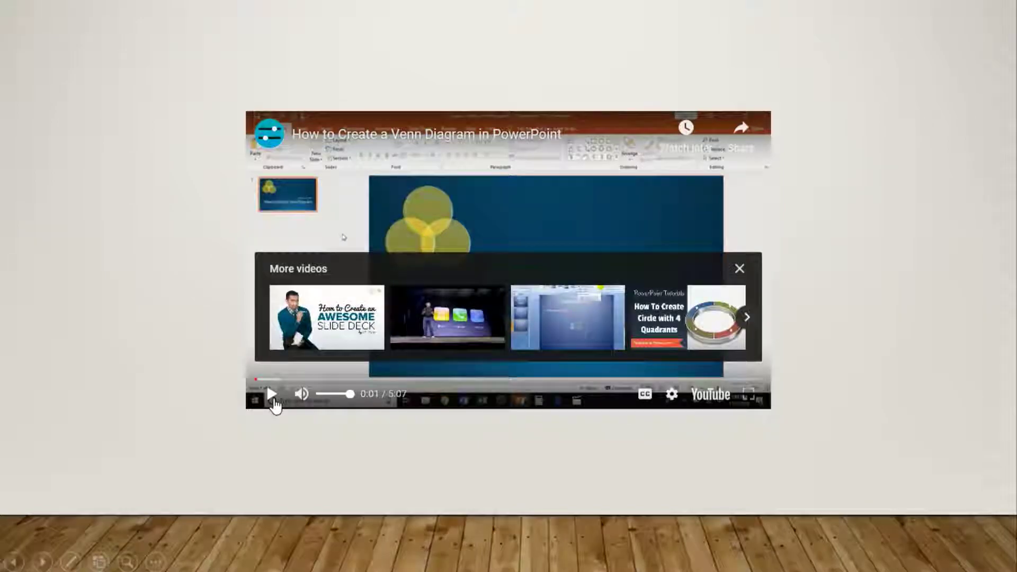
{"action": "key", "text": "Escape"}
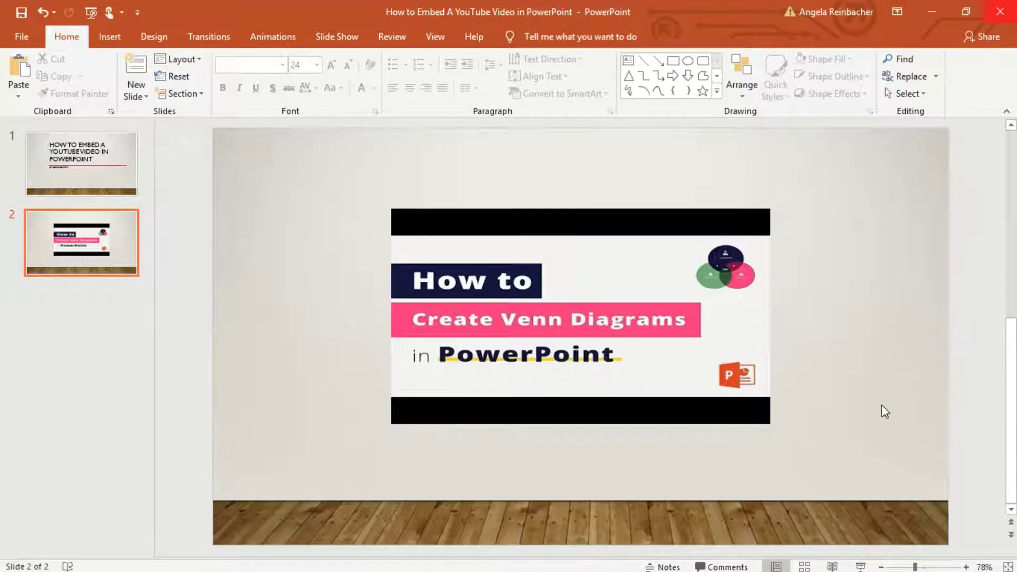
- Delete the video from slide 2 and bring up the Online Video dialog again
{"action": "left_click", "coordinate": [742, 333]}
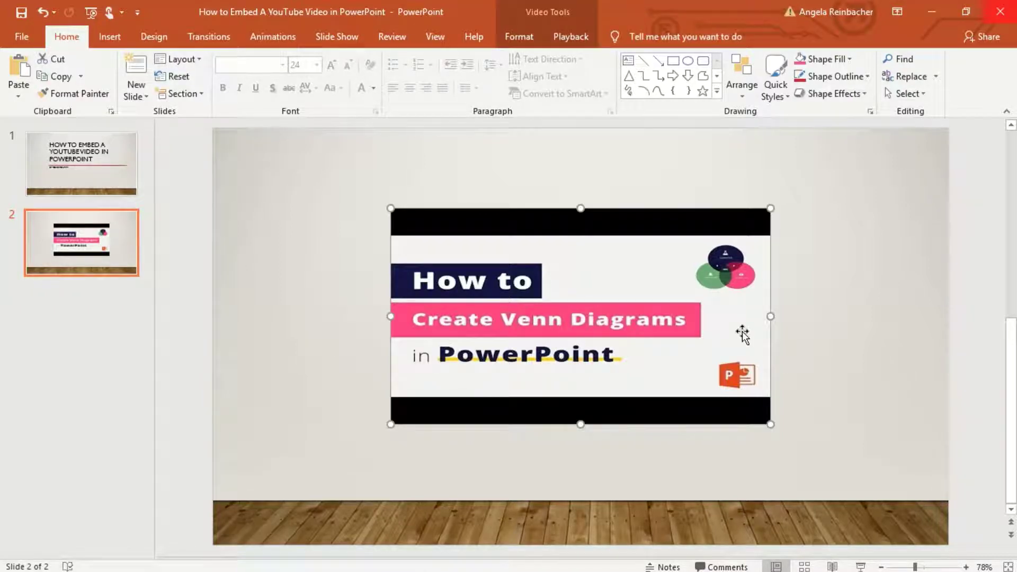
{"action": "key", "text": "Delete"}
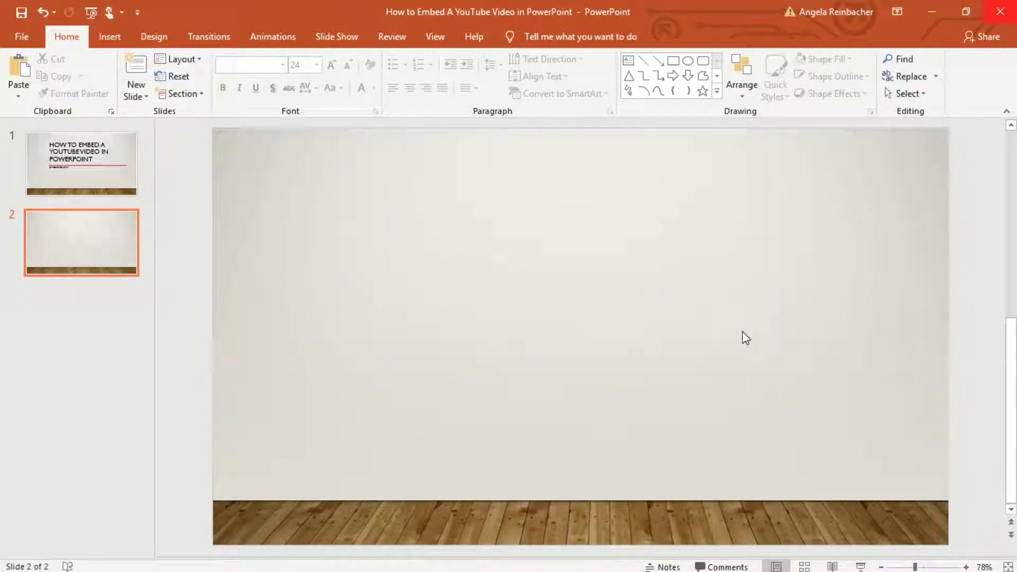
{"action": "left_click", "coordinate": [110, 37]}
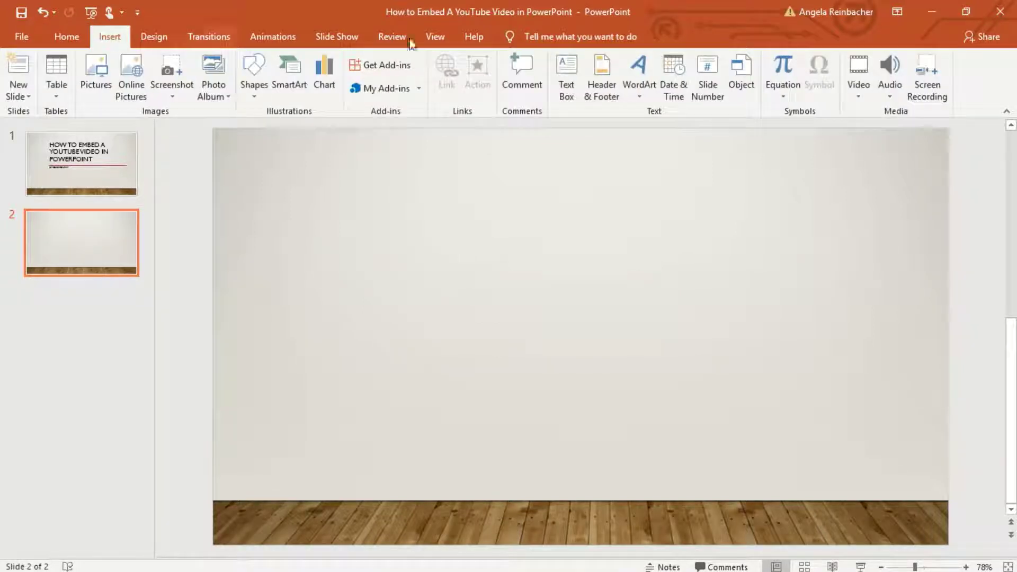
{"action": "left_click", "coordinate": [872, 105]}
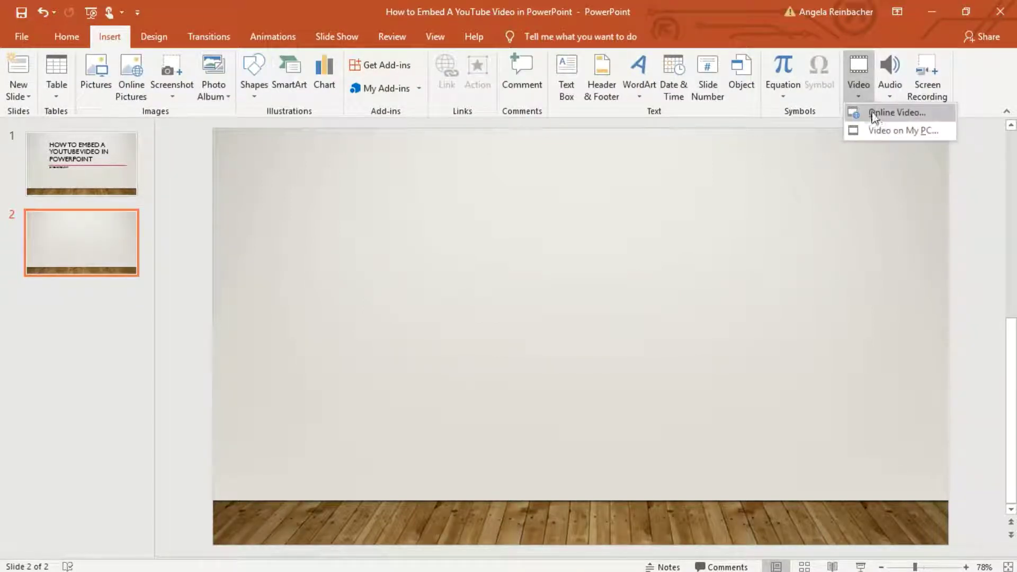
{"action": "left_click", "coordinate": [896, 113]}
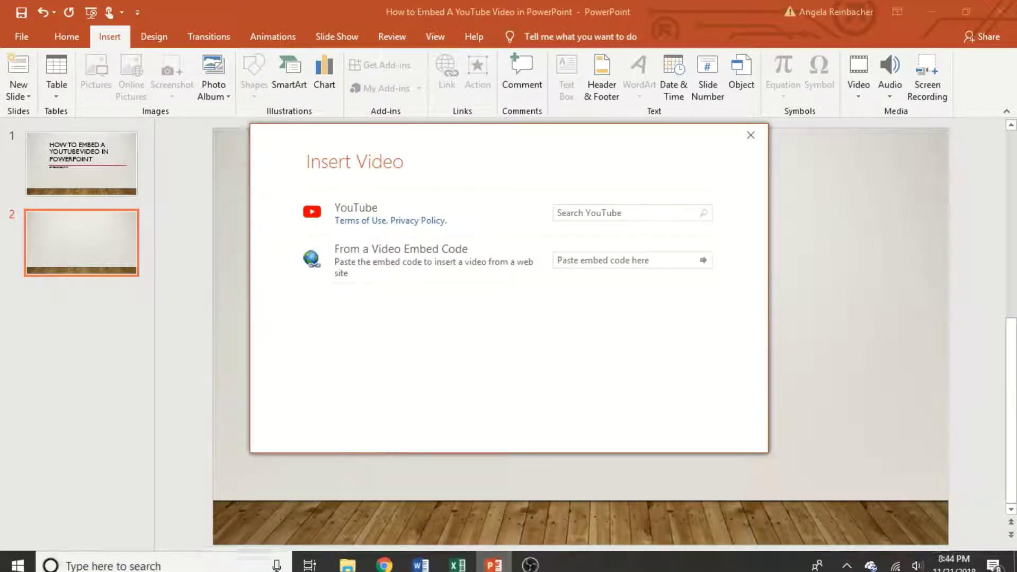
- Show the Venn video's Share > Embed code on YouTube and highlight the whole iframe
{"action": "left_click", "coordinate": [386, 561]}
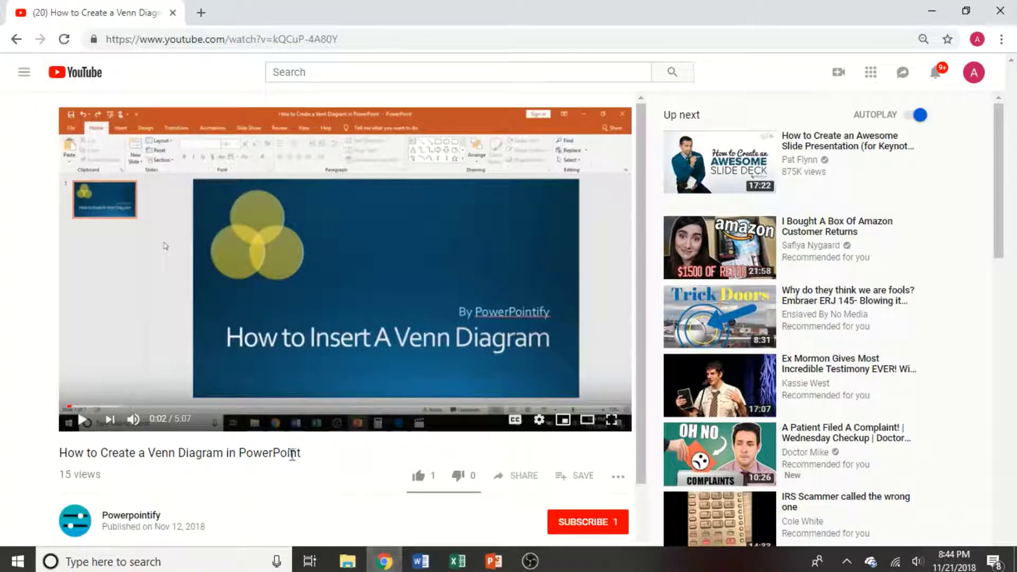
{"action": "scroll", "coordinate": [398, 502], "scroll_direction": "down", "scroll_amount": 2}
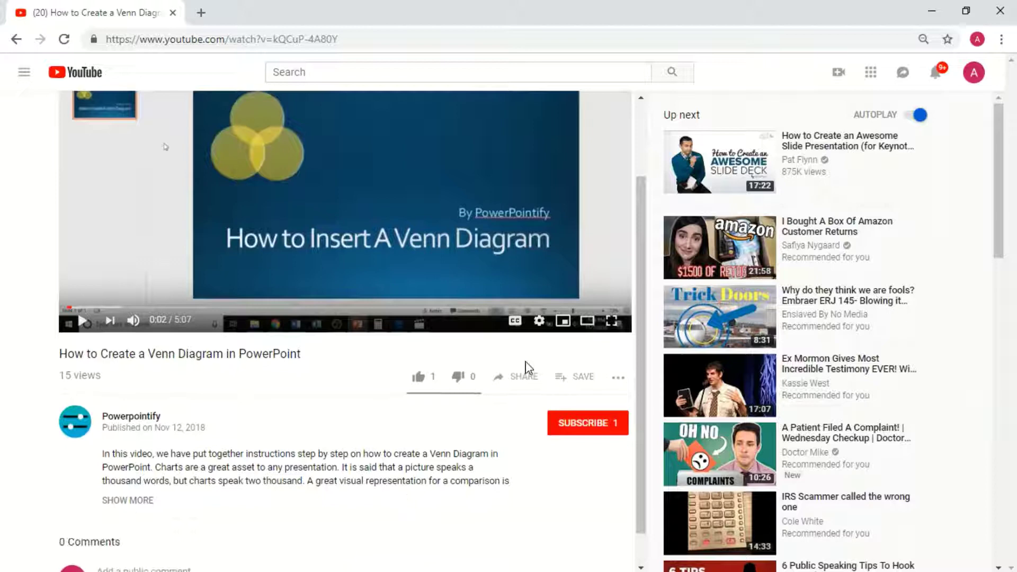
{"action": "left_click", "coordinate": [528, 386]}
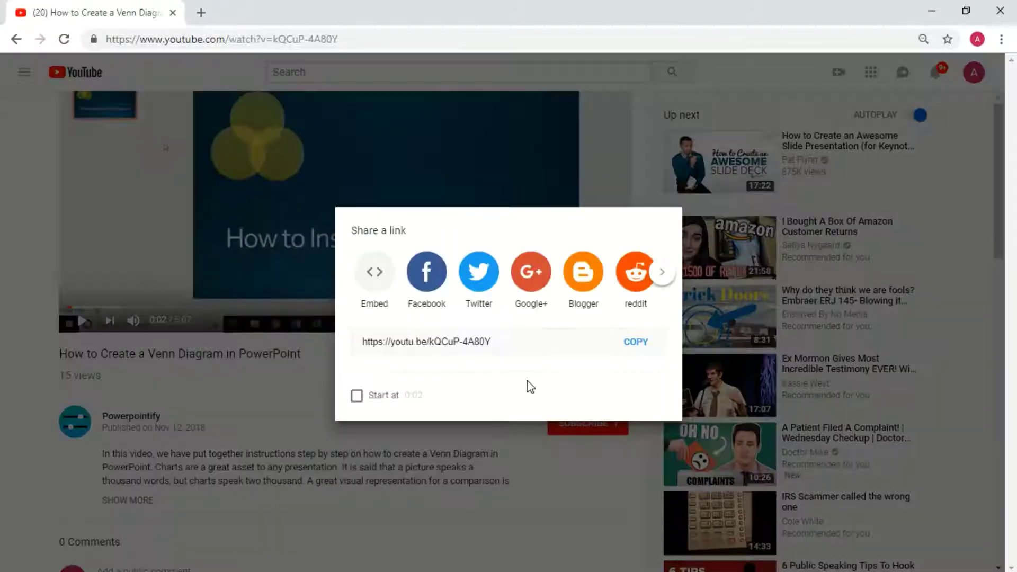
{"action": "left_click", "coordinate": [375, 277]}
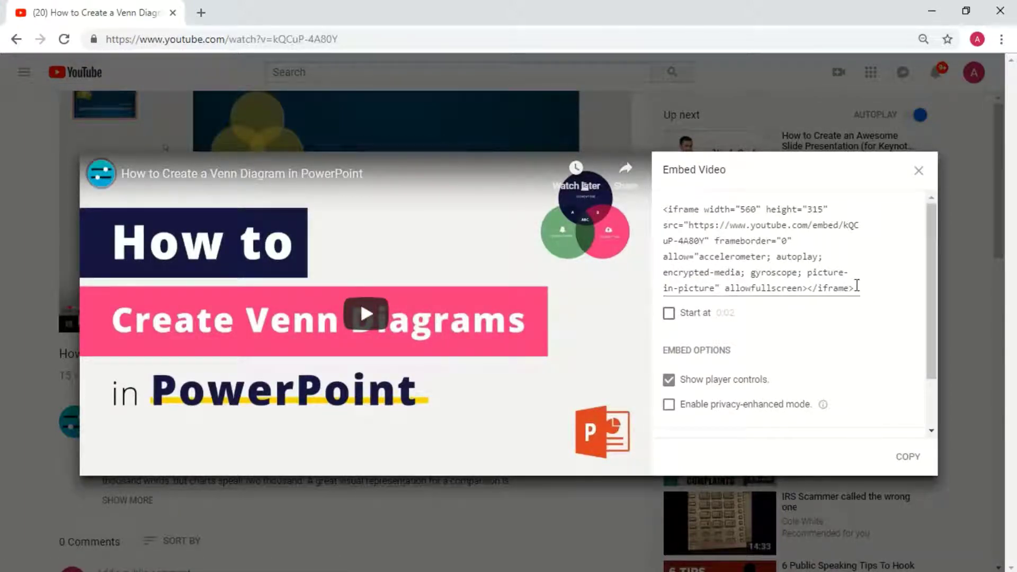
{"action": "left_click_drag", "start_coordinate": [856, 288], "coordinate": [660, 215]}
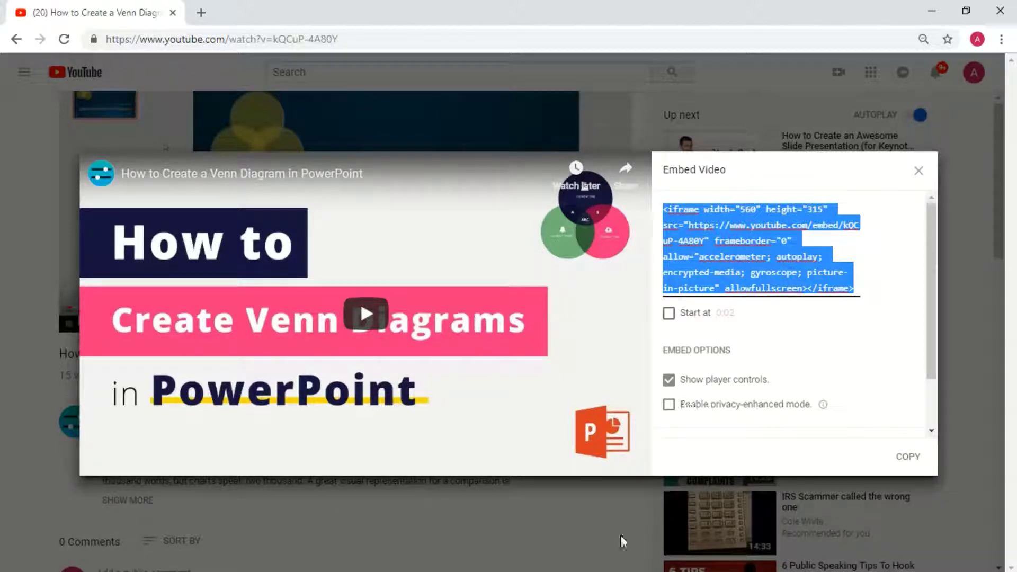
- Paste the copied YouTube iframe code into PowerPoint's embed box and insert the video
{"action": "left_click", "coordinate": [495, 565]}
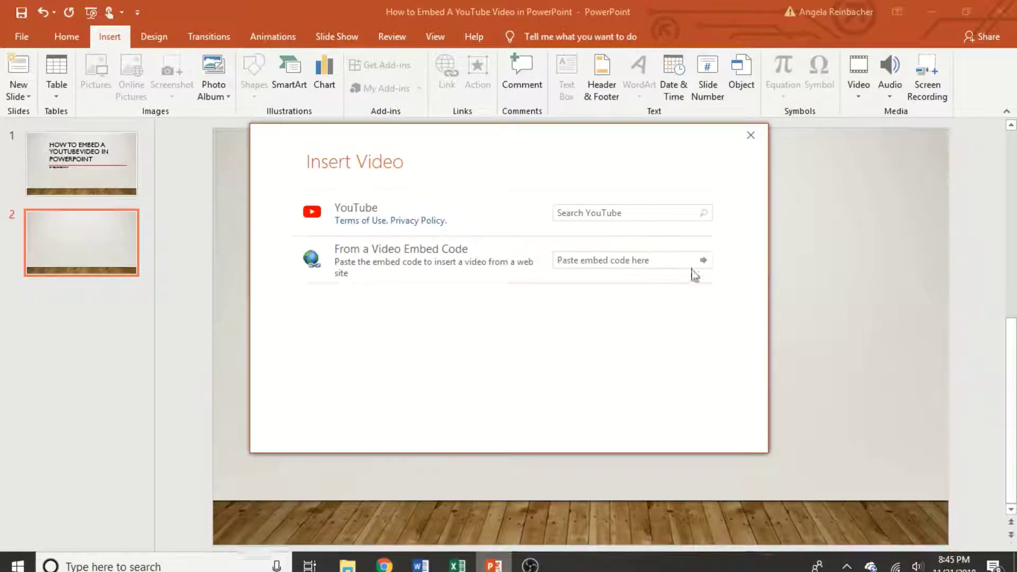
{"action": "left_click", "coordinate": [651, 260]}
{"action": "key", "text": "ctrl+v"}
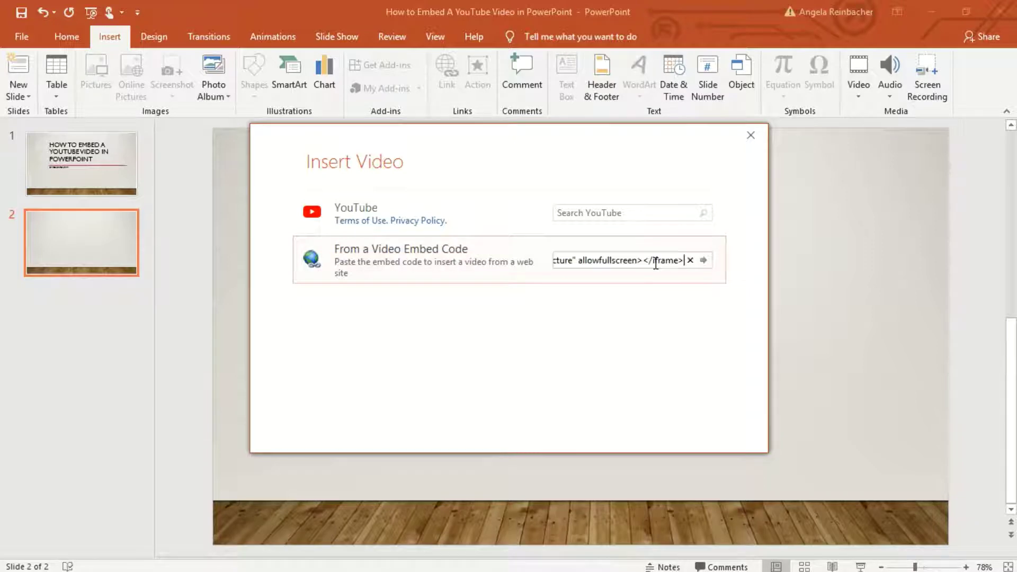
{"action": "left_click", "coordinate": [704, 261]}
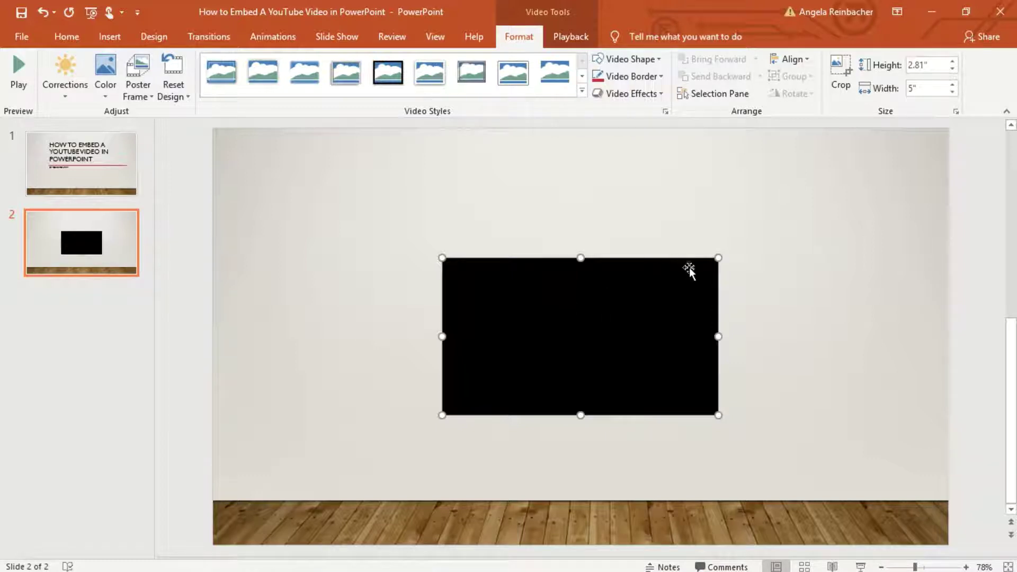
- Resize the embed-code video to 6.36 by 3.58 inches and shift it toward the centre
{"action": "left_click_drag", "start_coordinate": [720, 255], "coordinate": [795, 214]}
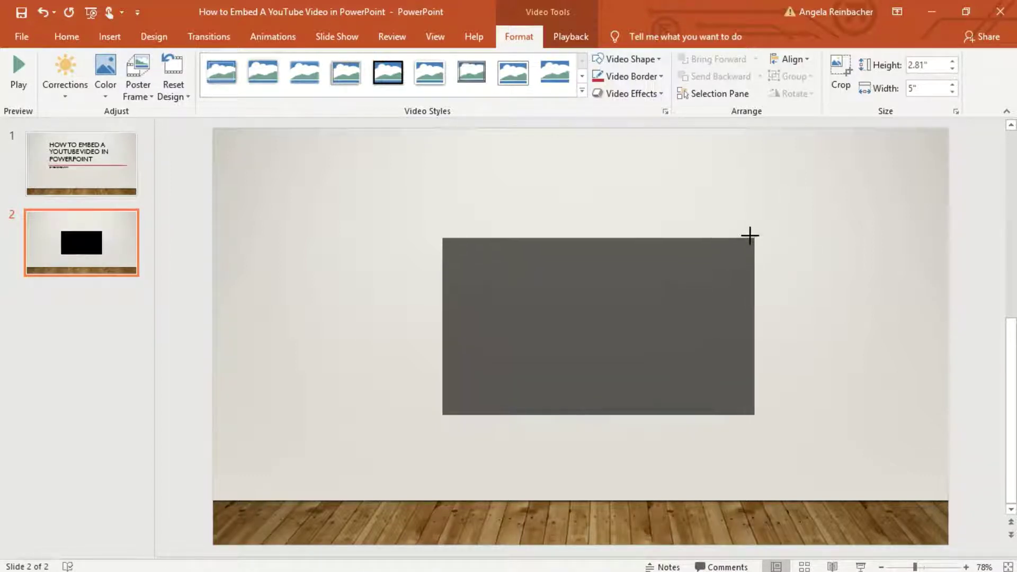
{"action": "left_click_drag", "start_coordinate": [585, 344], "coordinate": [546, 342]}
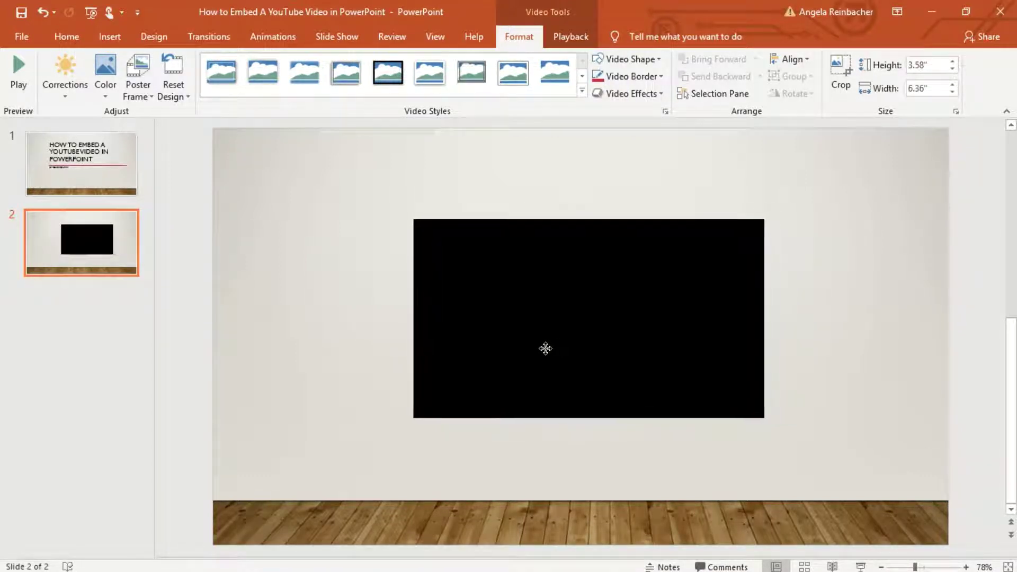